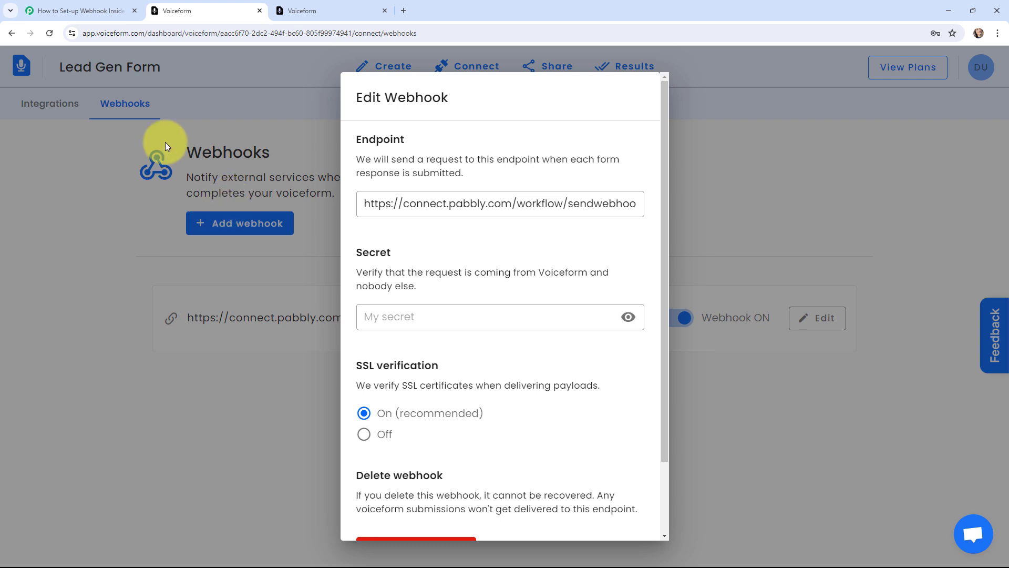
# Step: Switch to Pabbly Connect and set the workflow's trigger to the Voiceform app with the Form Submission event
pyautogui.click(79, 11)
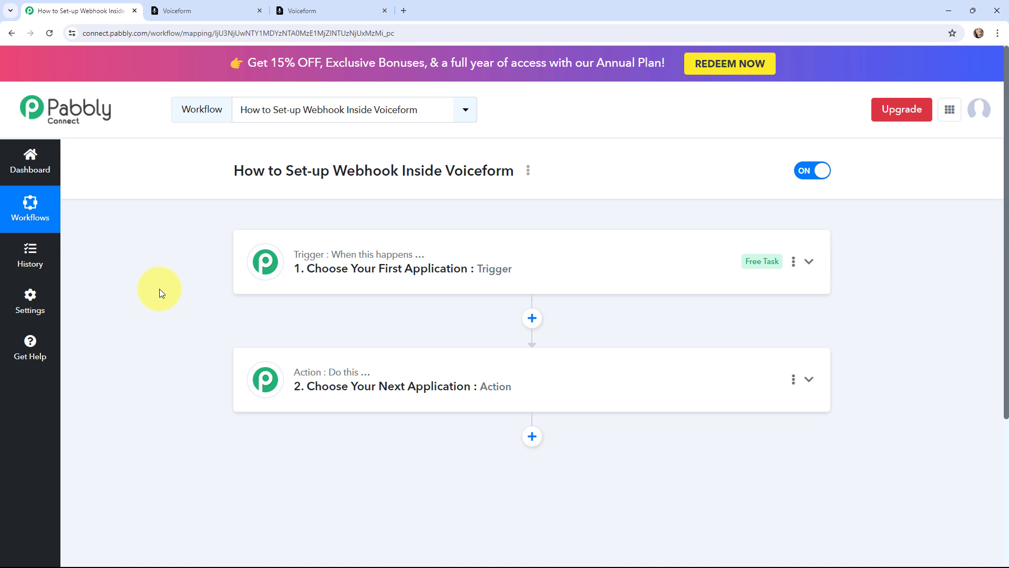
pyautogui.click(241, 250)
pyautogui.click(270, 336)
pyautogui.write('voice')
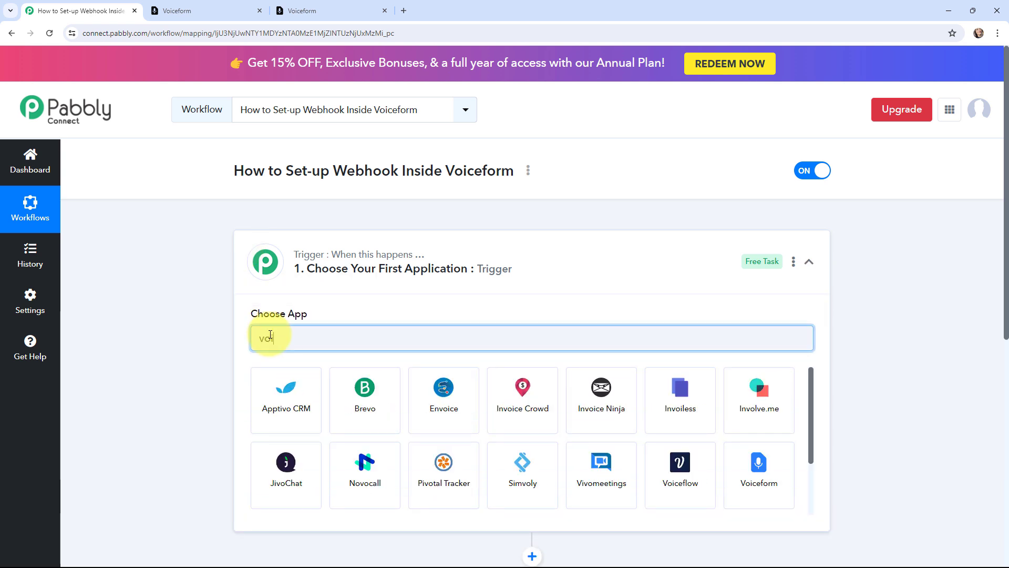
pyautogui.write('form')
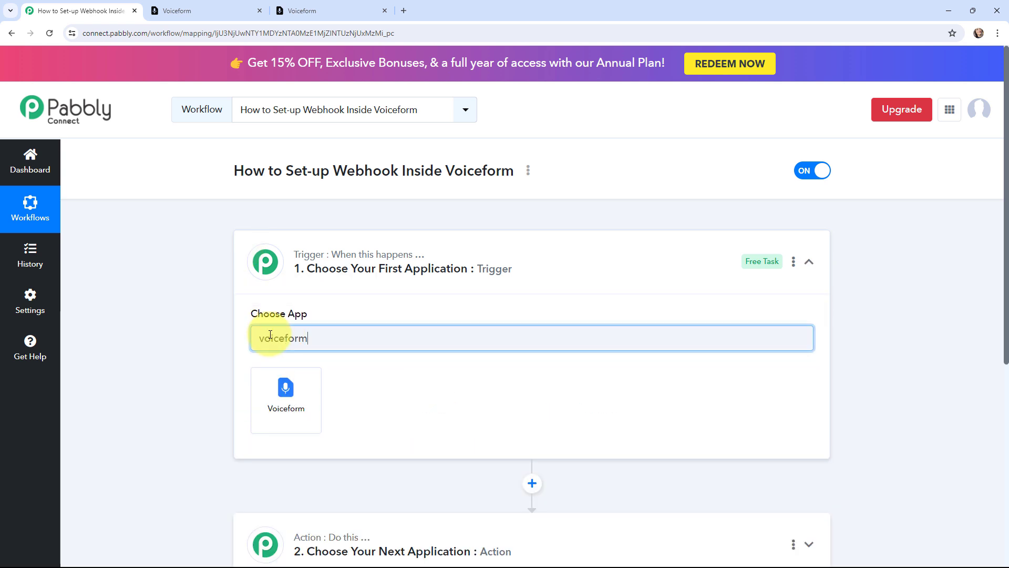
pyautogui.click(283, 394)
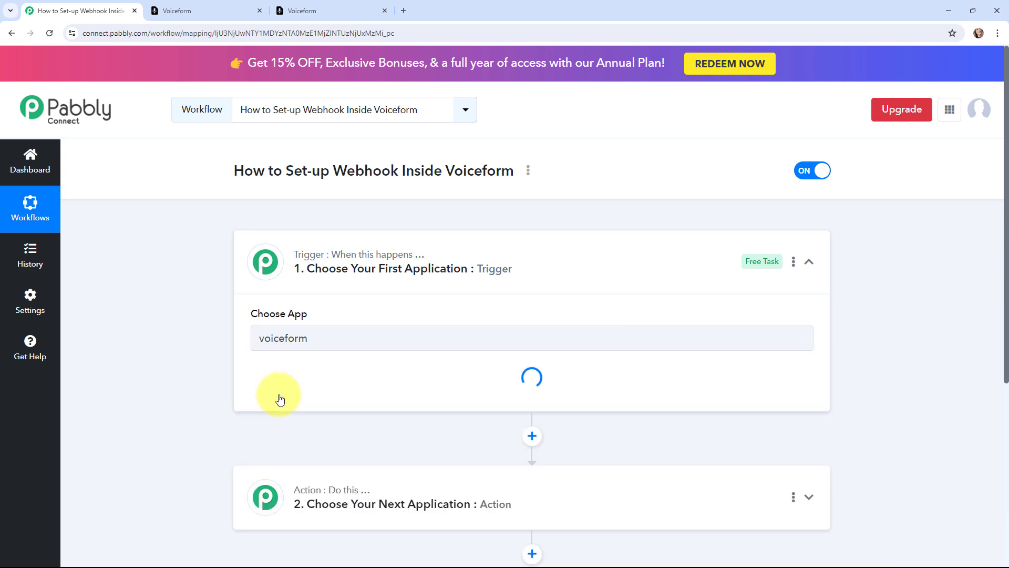
pyautogui.click(280, 400)
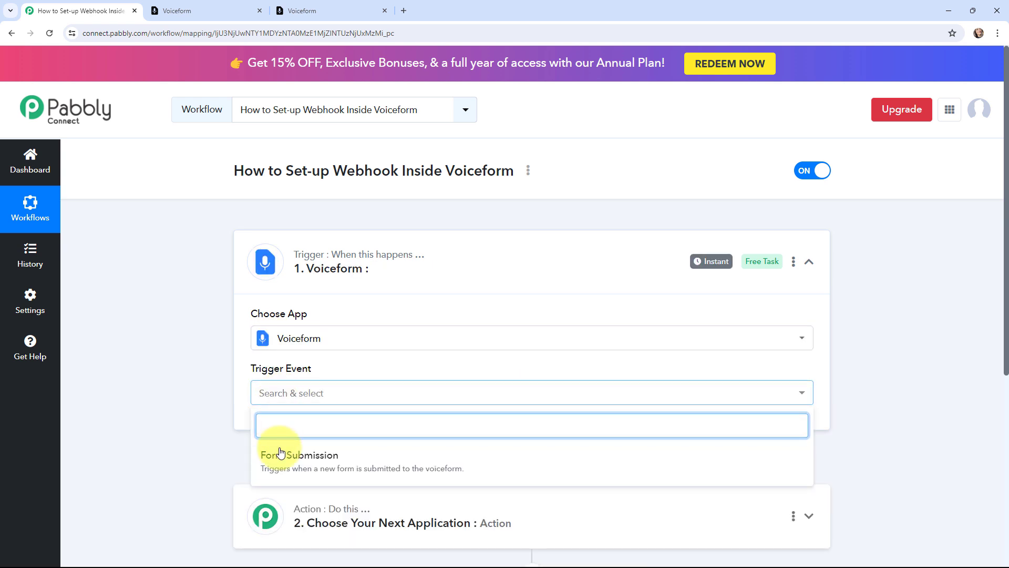
pyautogui.click(339, 458)
# Step: Look at the live form's opening question, and read the webhook setup instructions in the Pabbly Connect trigger
pyautogui.click(310, 6)
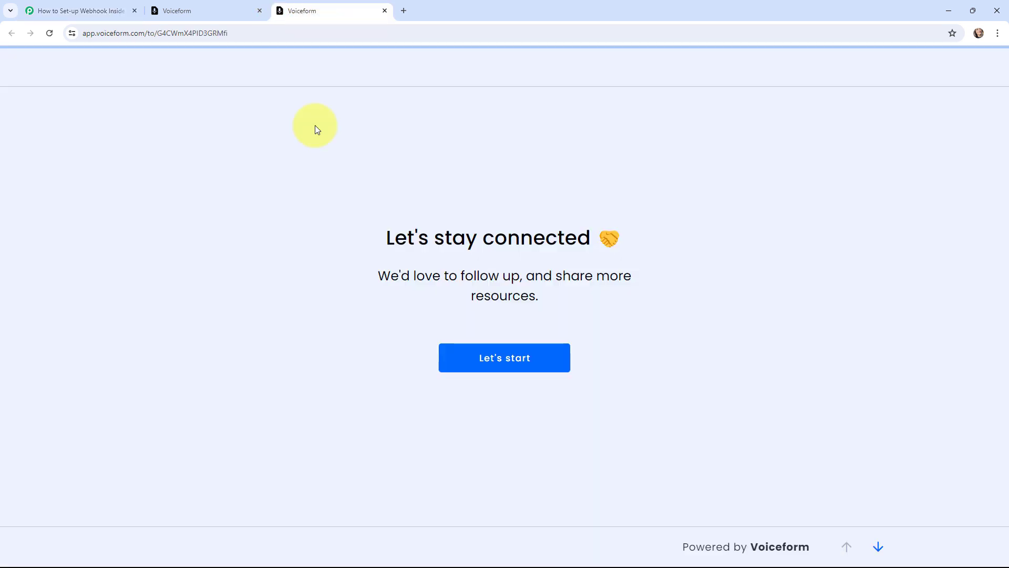
pyautogui.click(489, 367)
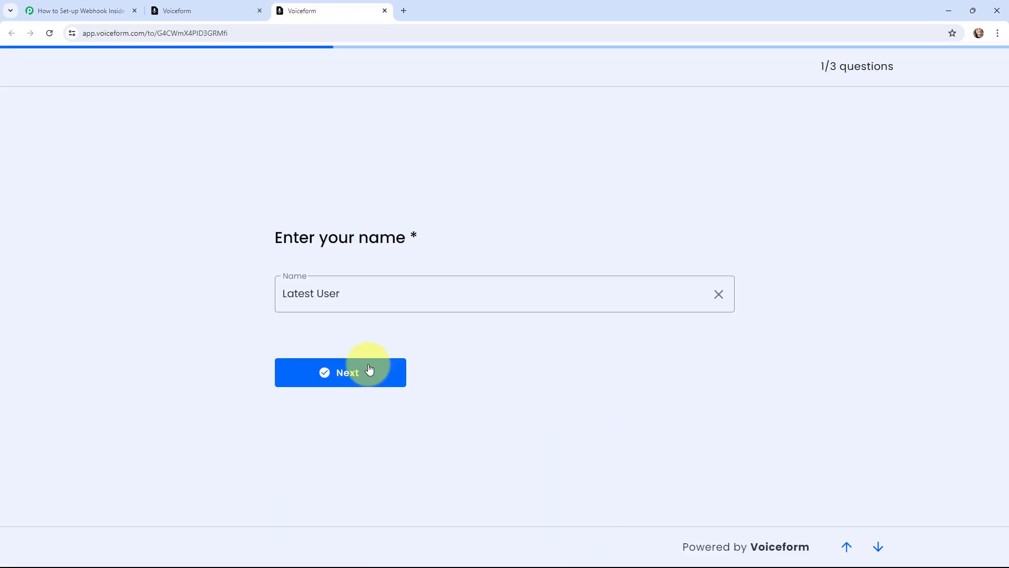
pyautogui.click(73, 4)
pyautogui.scroll(-3, 113, 232)
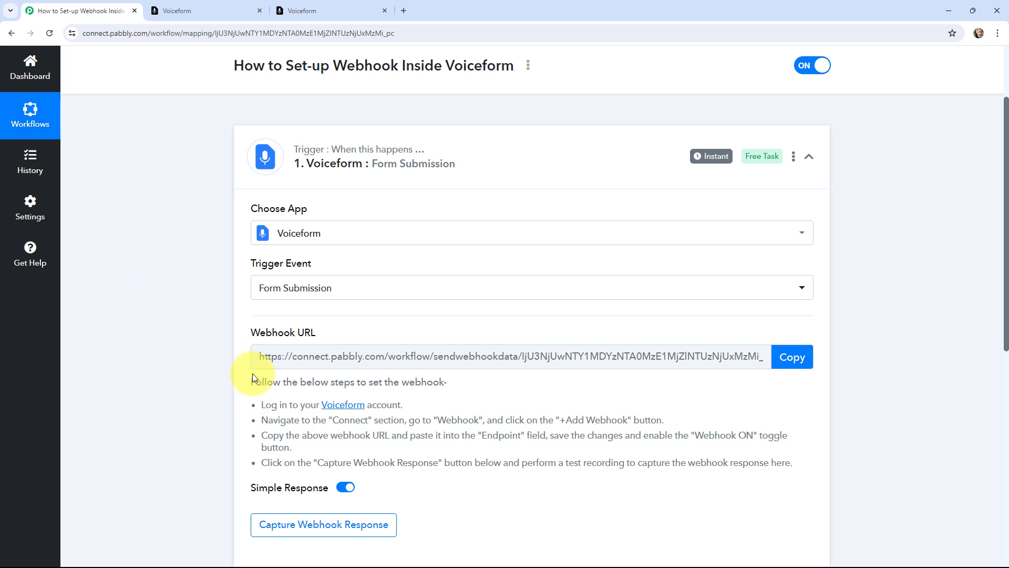
pyautogui.moveTo(251, 381); pyautogui.dragTo(793, 463)
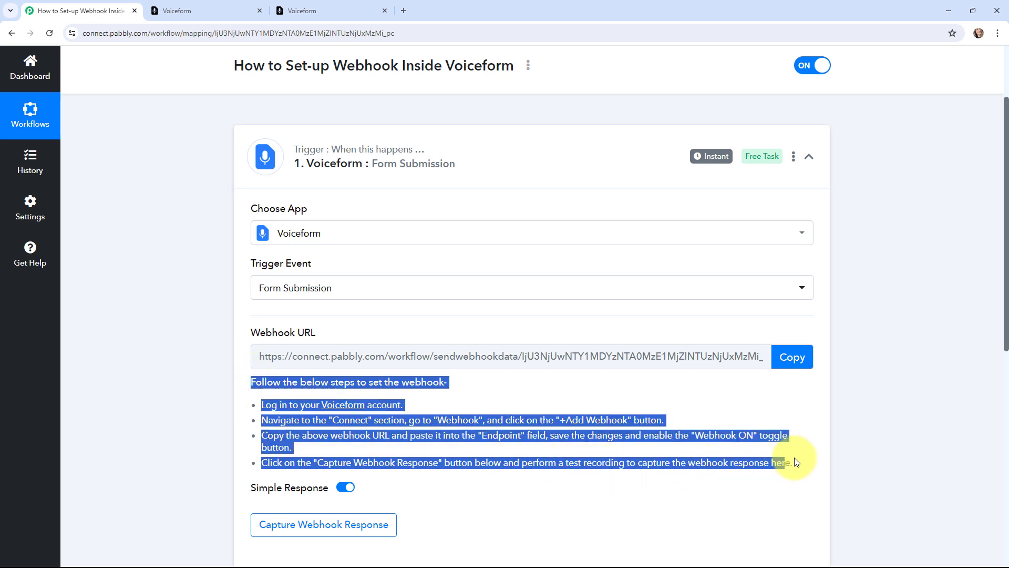
pyautogui.click(154, 369)
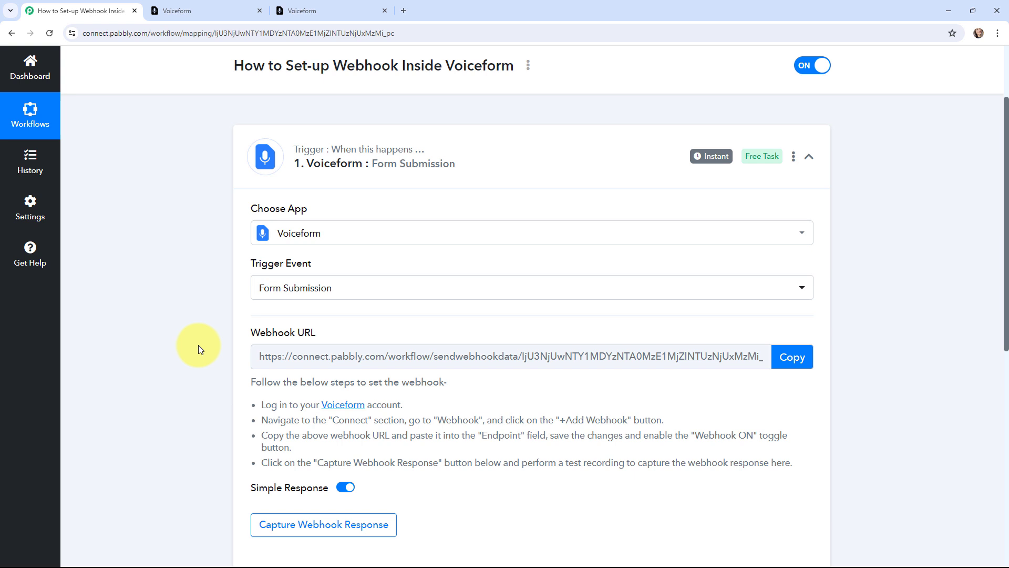
# Step: Open the Lead Gen Form's webhook settings in Voiceform and start adding a webhook
pyautogui.hotkey('ctrl', 'Tab')
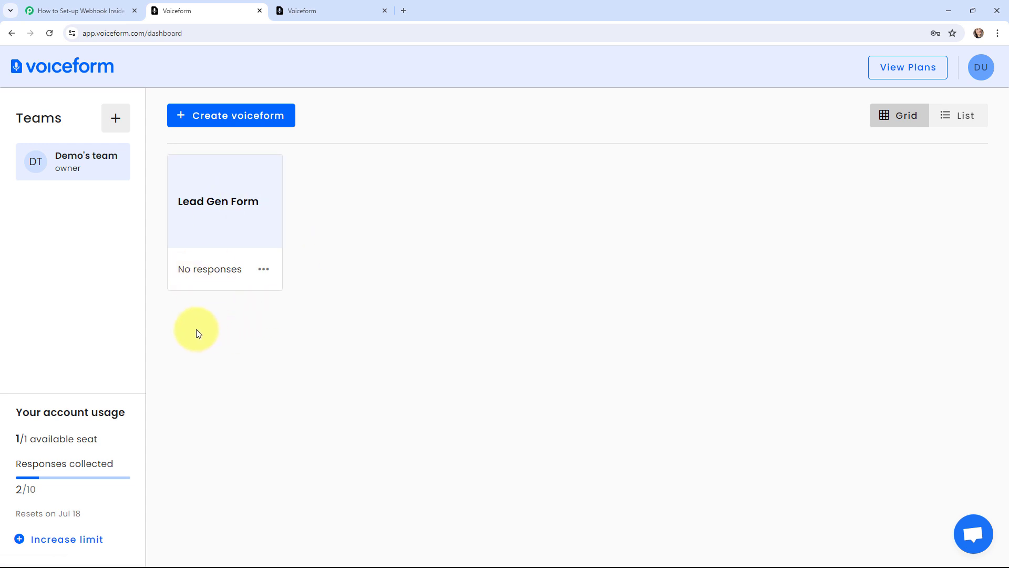
pyautogui.click(232, 211)
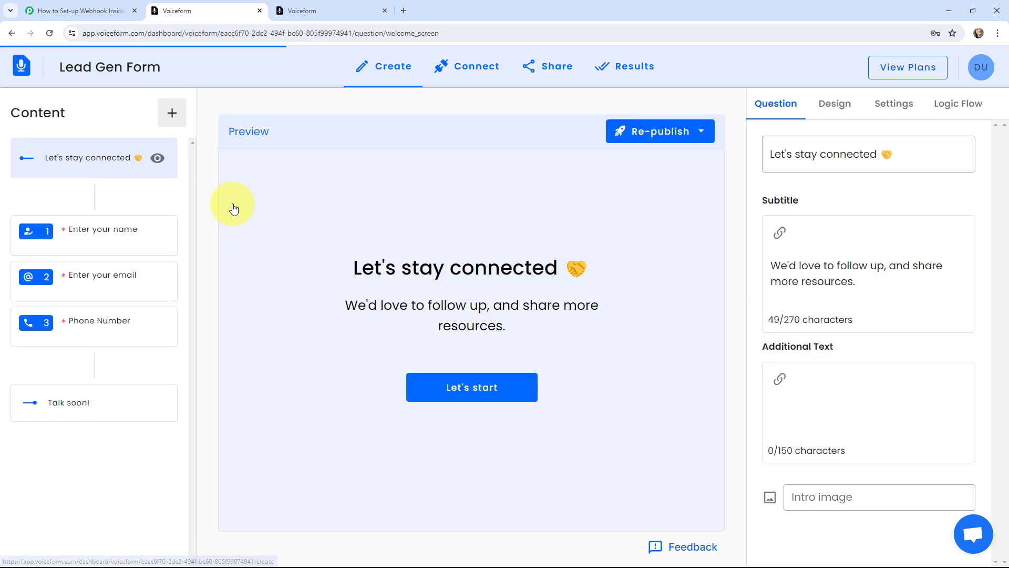
pyautogui.click(467, 75)
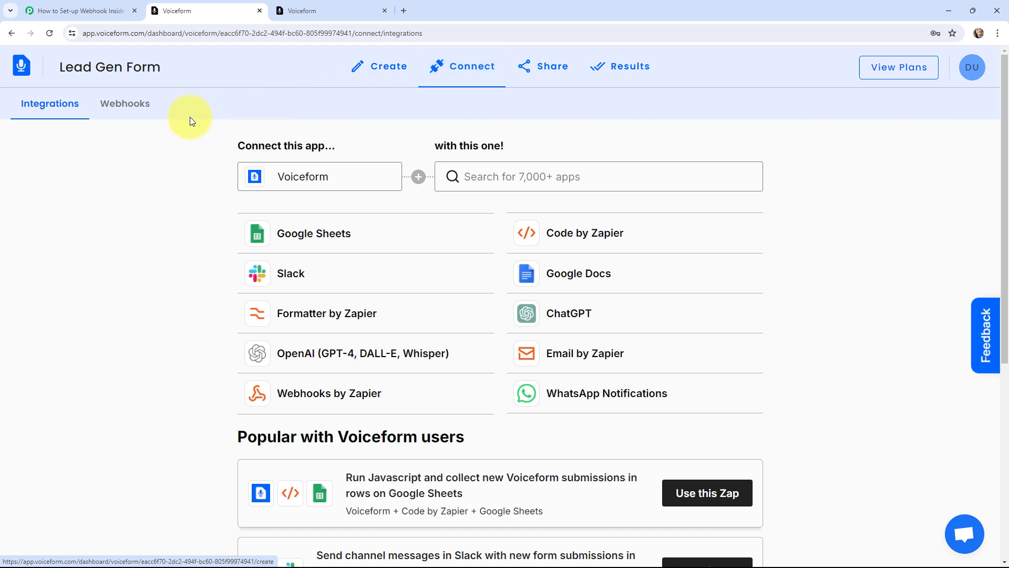
pyautogui.click(129, 105)
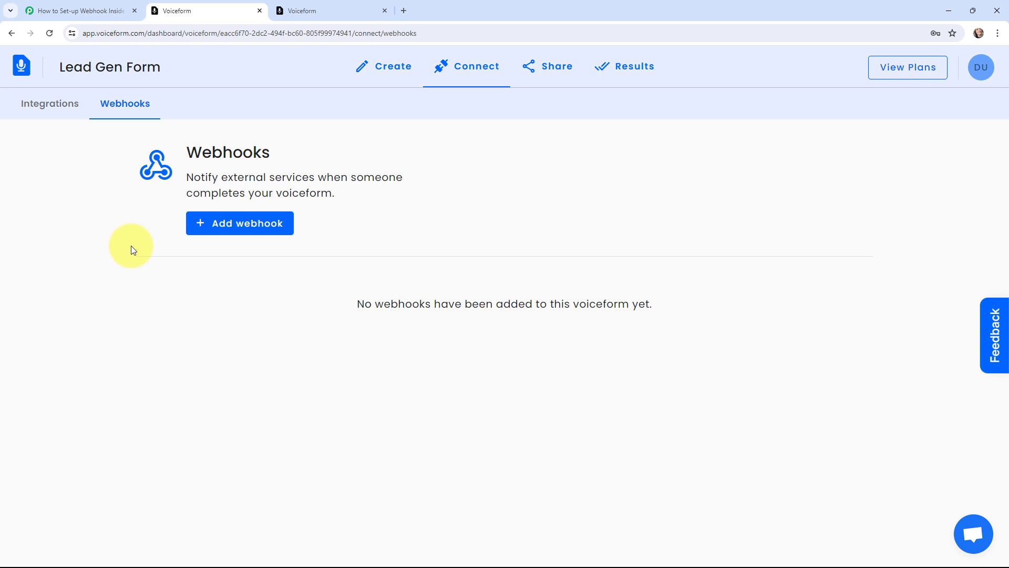
pyautogui.click(232, 223)
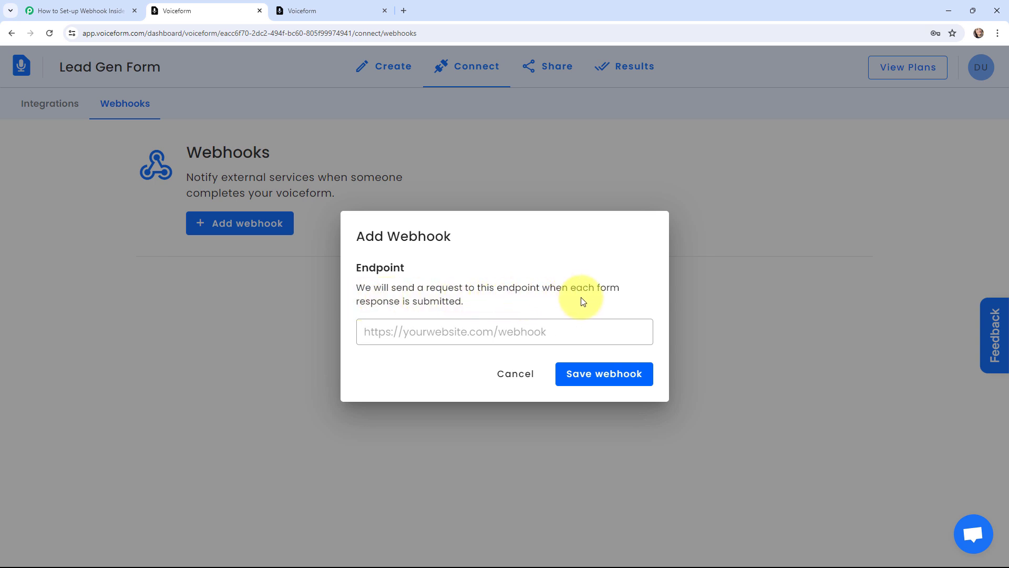
# Step: Save the new webhook with the webhook URL copied from the Pabbly Connect trigger as its endpoint, and turn it on
pyautogui.click(79, 11)
pyautogui.click(787, 363)
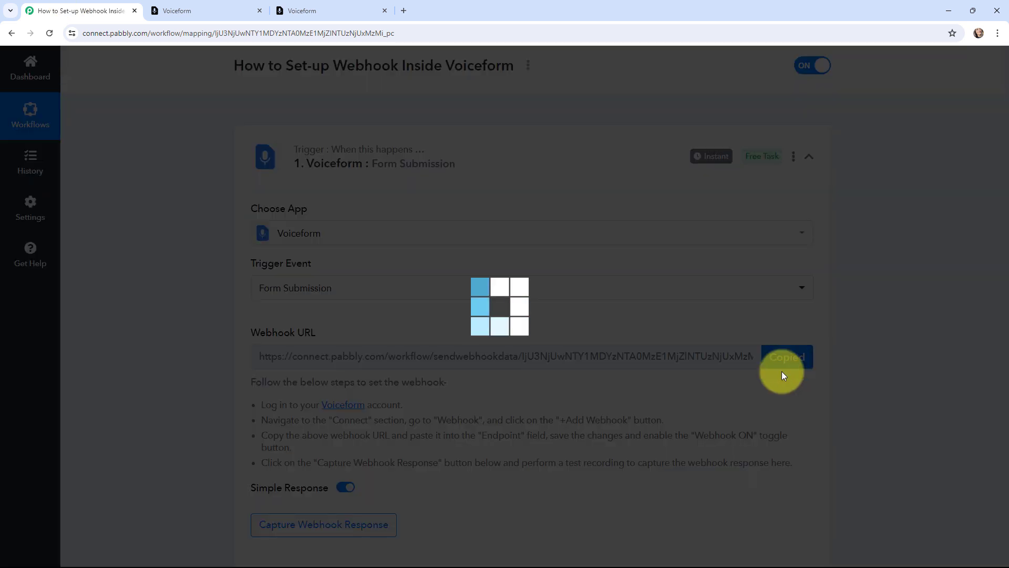
pyautogui.click(210, 10)
pyautogui.click(402, 337)
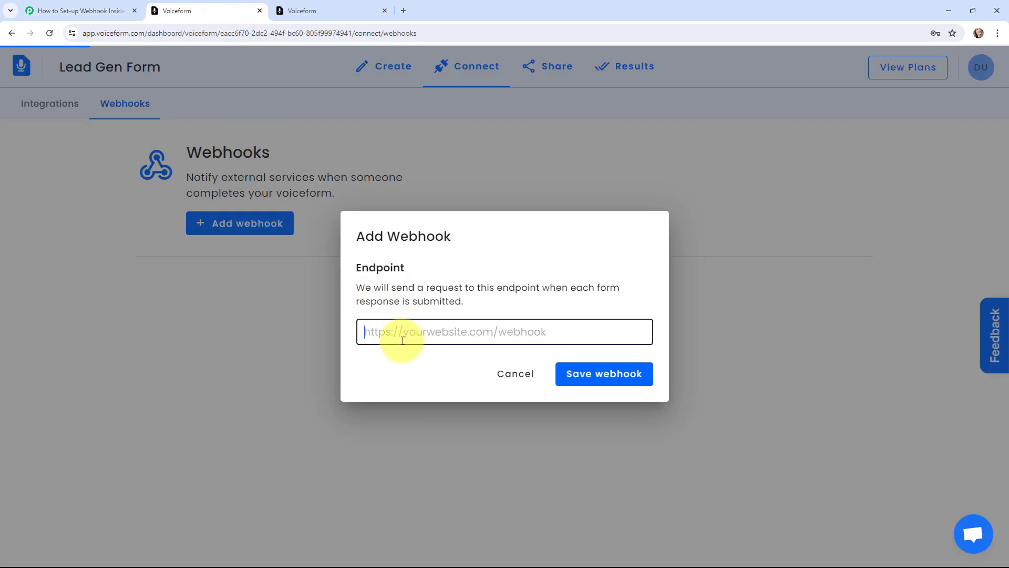
pyautogui.hotkey('ctrl', 'v')
pyautogui.click(570, 372)
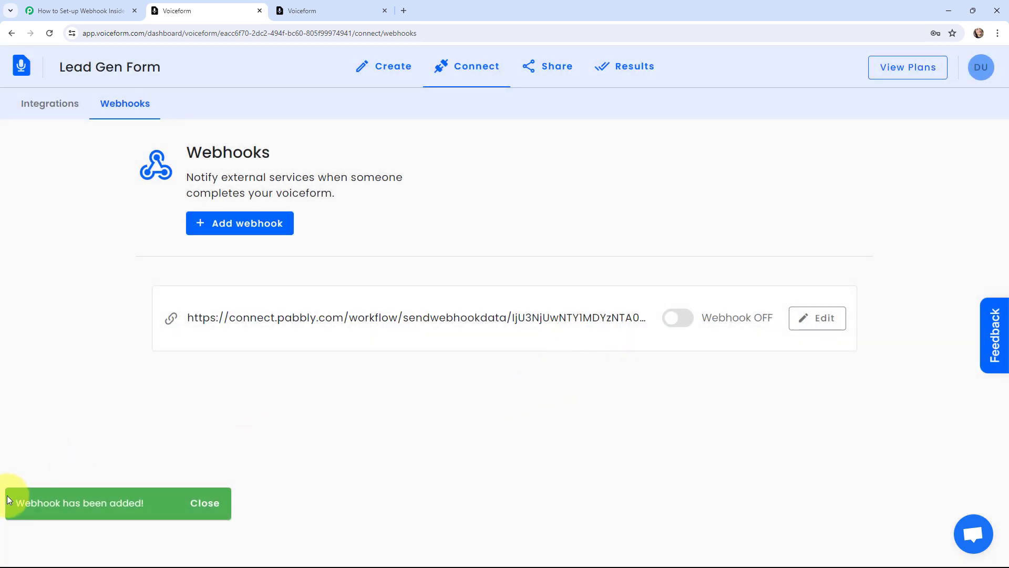
pyautogui.click(683, 321)
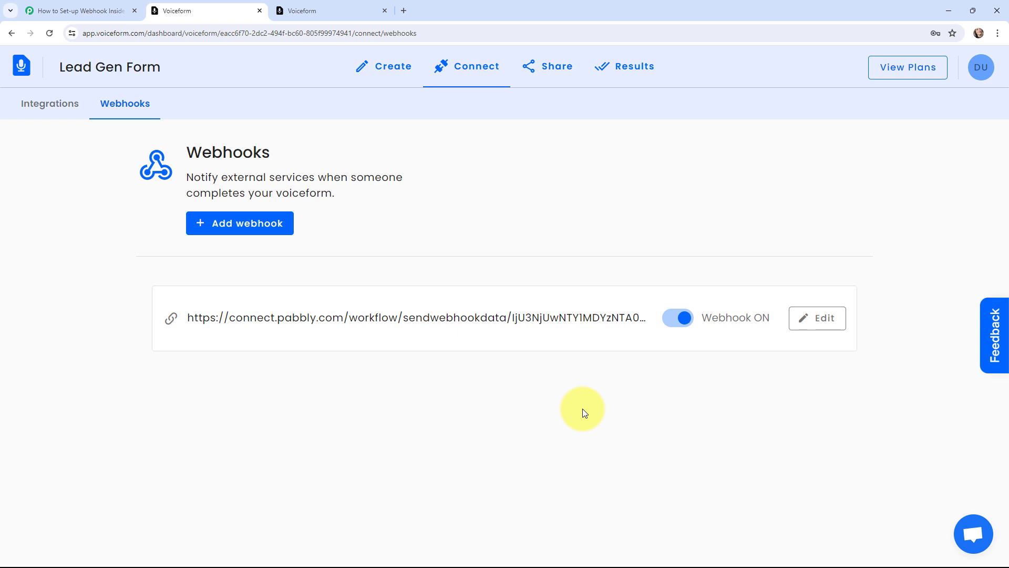
# Step: Check the webhook capture status in Pabbly Connect, and start a test response in the live Voiceform using the prefilled name and email
pyautogui.click(37, 10)
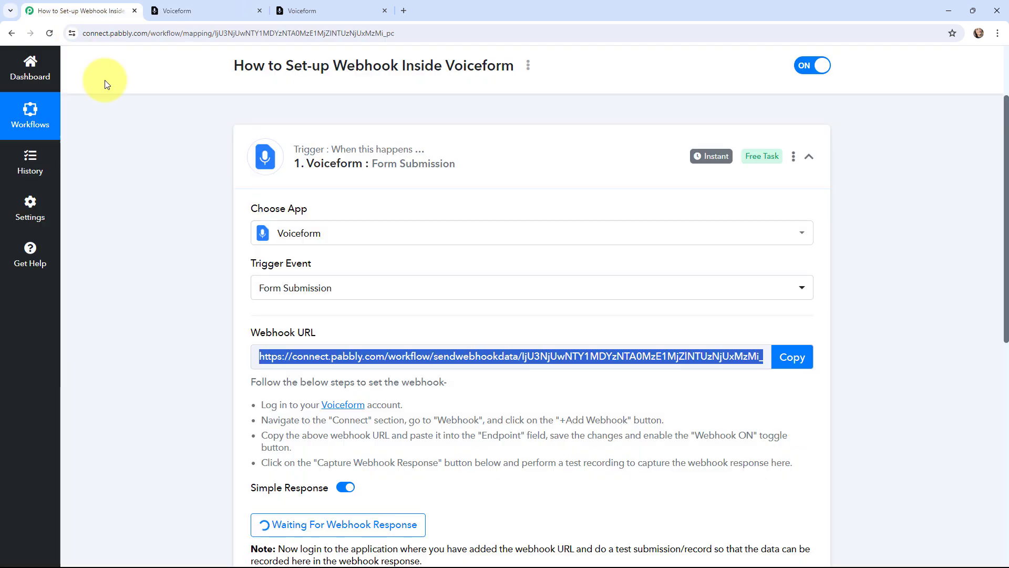
pyautogui.scroll(-1, 143, 250)
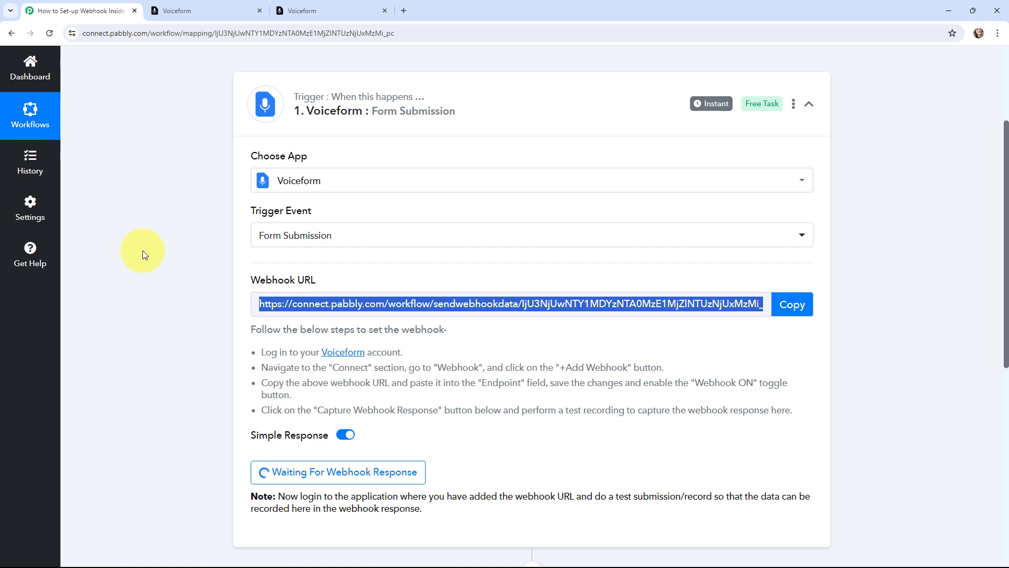
pyautogui.click(143, 250)
pyautogui.click(297, 10)
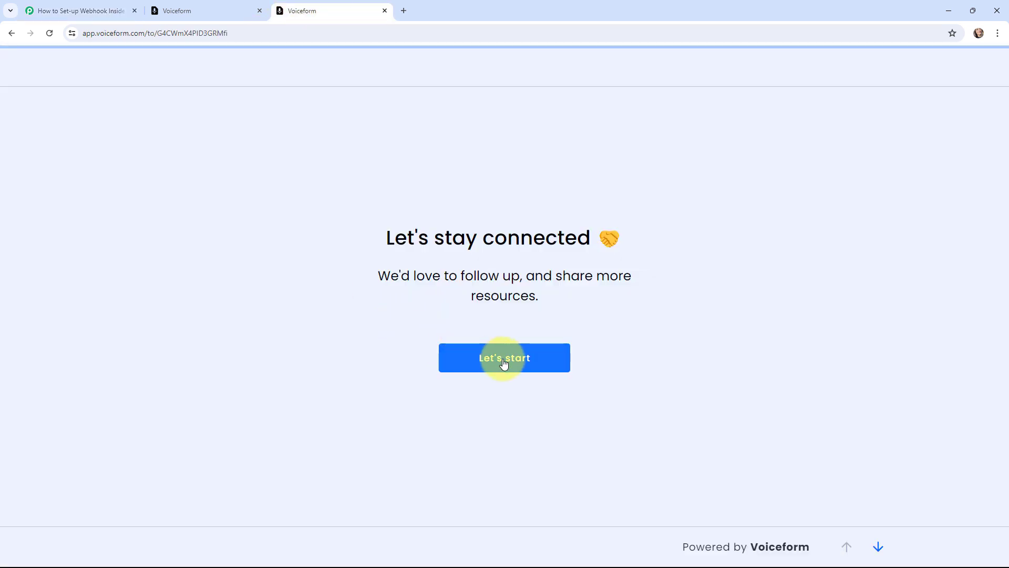
pyautogui.click(504, 362)
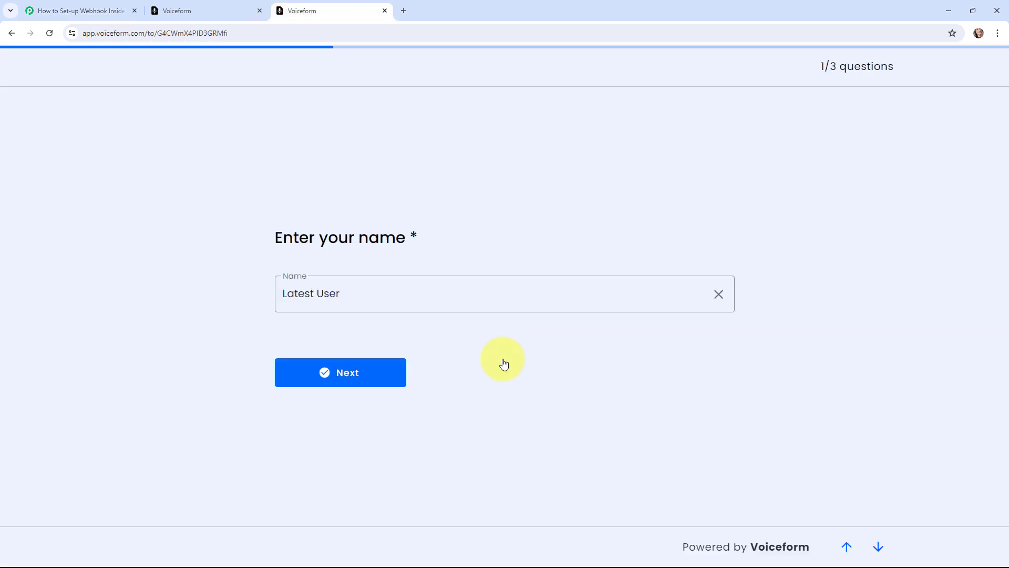
pyautogui.click(338, 379)
pyautogui.click(338, 373)
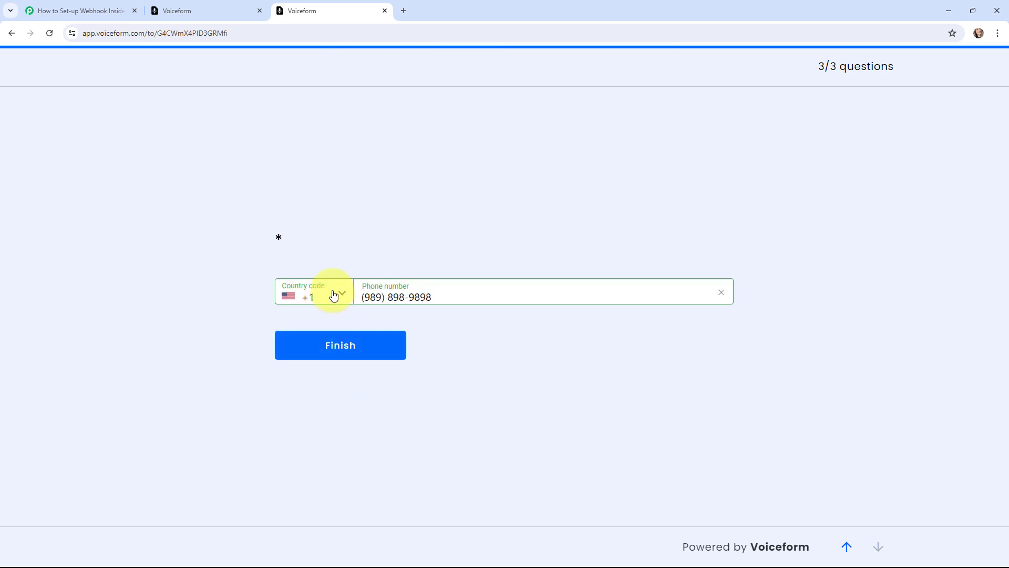
# Step: Set the phone number's country code to India (+91) and submit the test response
pyautogui.click(334, 295)
pyautogui.scroll(-2, 341, 363)
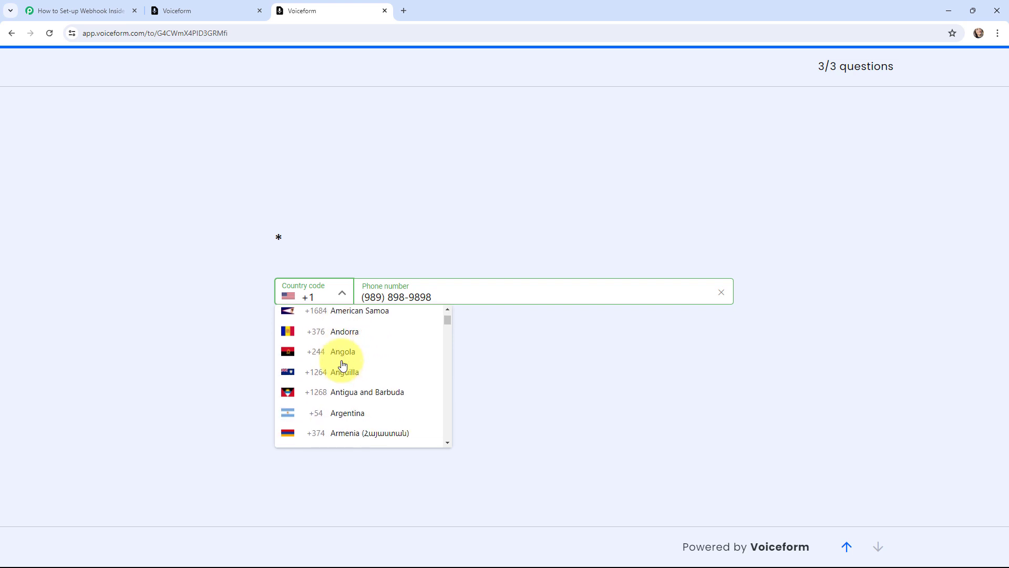
pyautogui.scroll(-20, 342, 364)
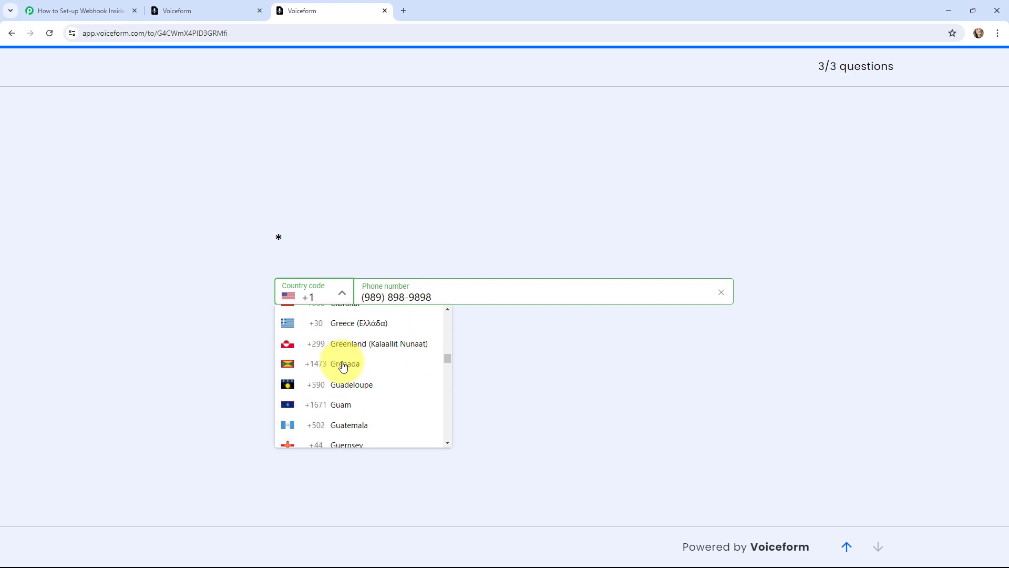
pyautogui.scroll(-5, 343, 367)
pyautogui.click(342, 366)
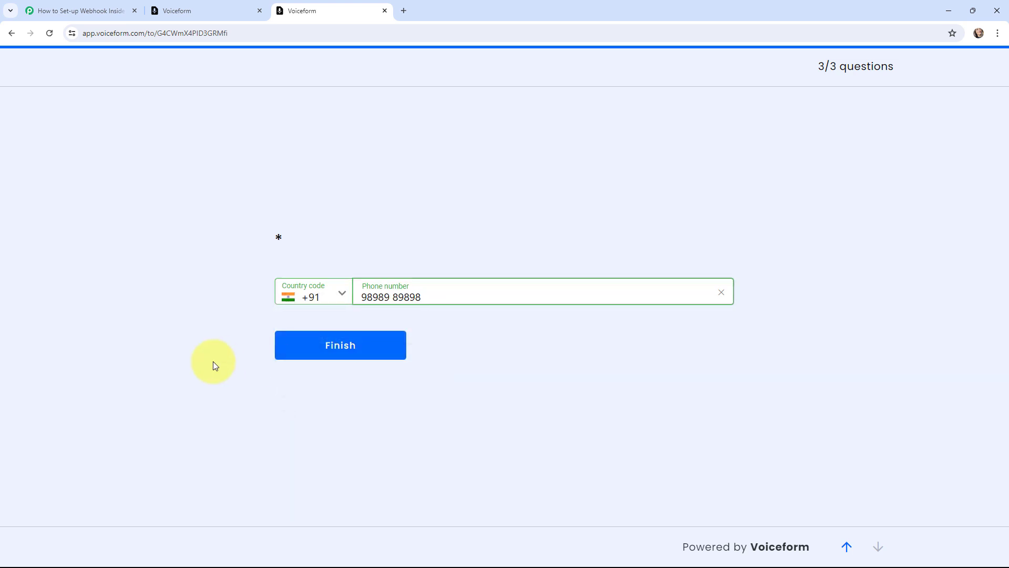
pyautogui.click(327, 345)
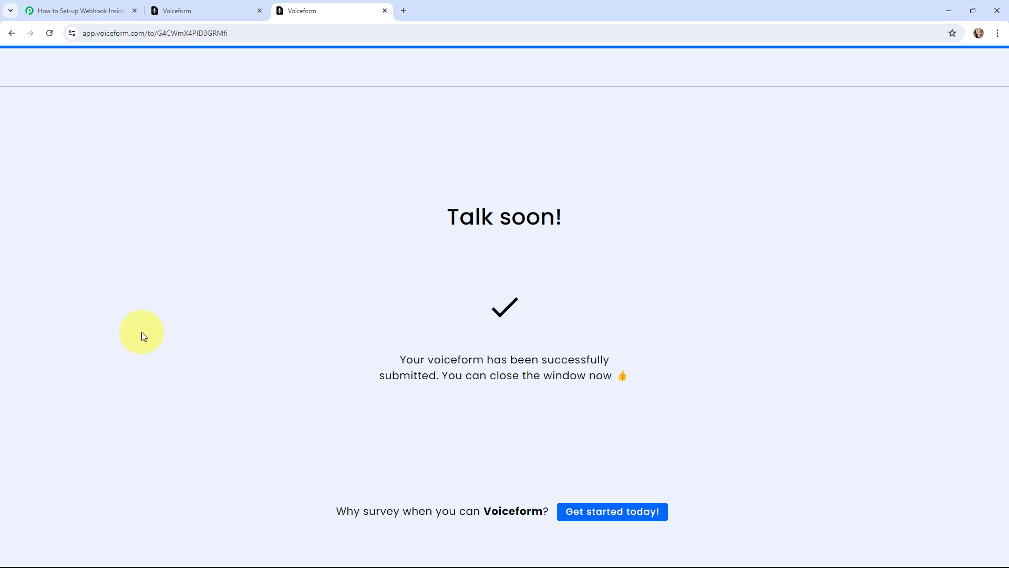
# Step: Compare the test respondent's details in the Voiceform results with the phone number, name and email captured in Pabbly Connect's webhook response
pyautogui.click(206, 12)
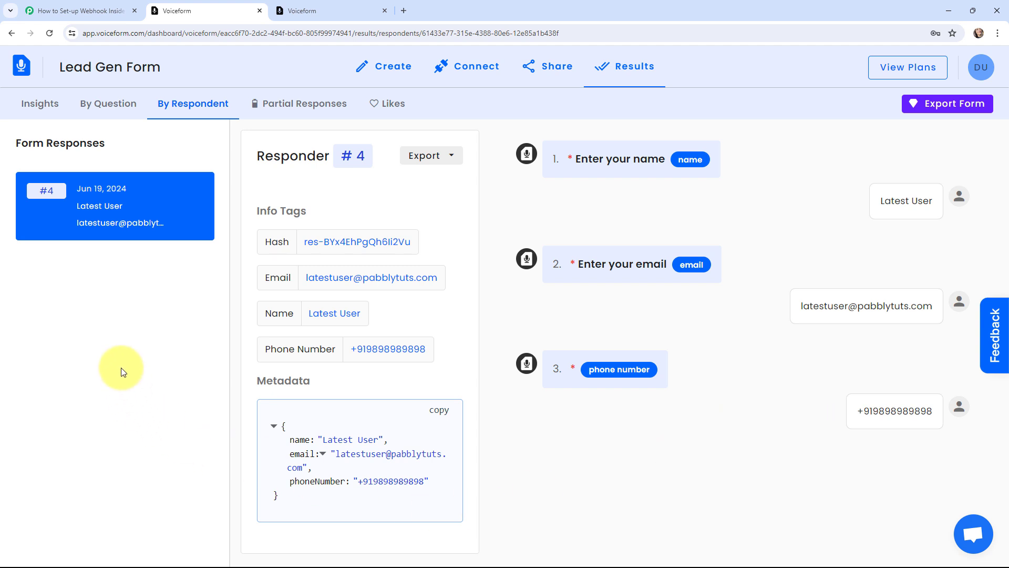
pyautogui.click(95, 7)
pyautogui.scroll(-6, 185, 243)
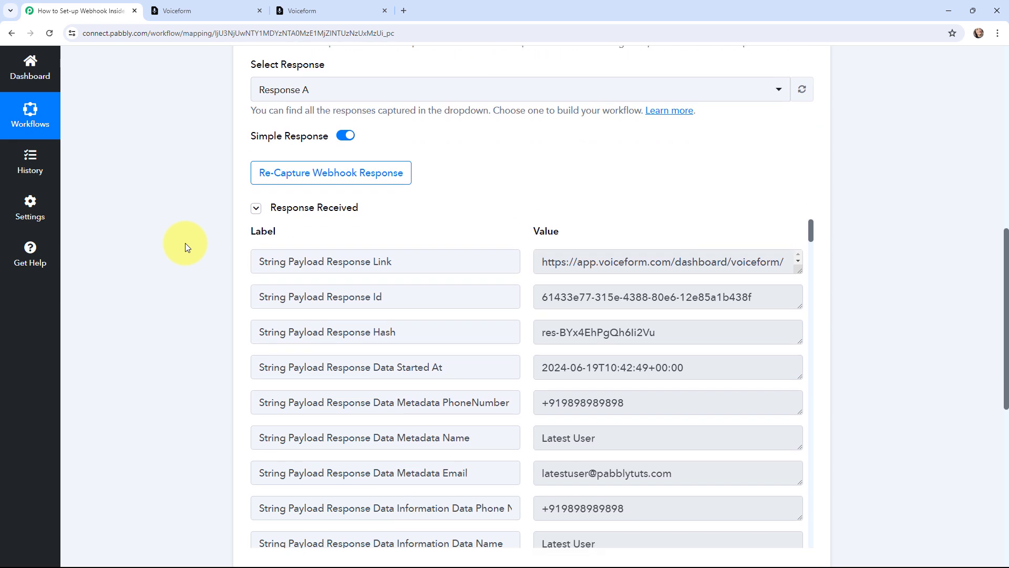
pyautogui.scroll(-1, 185, 242)
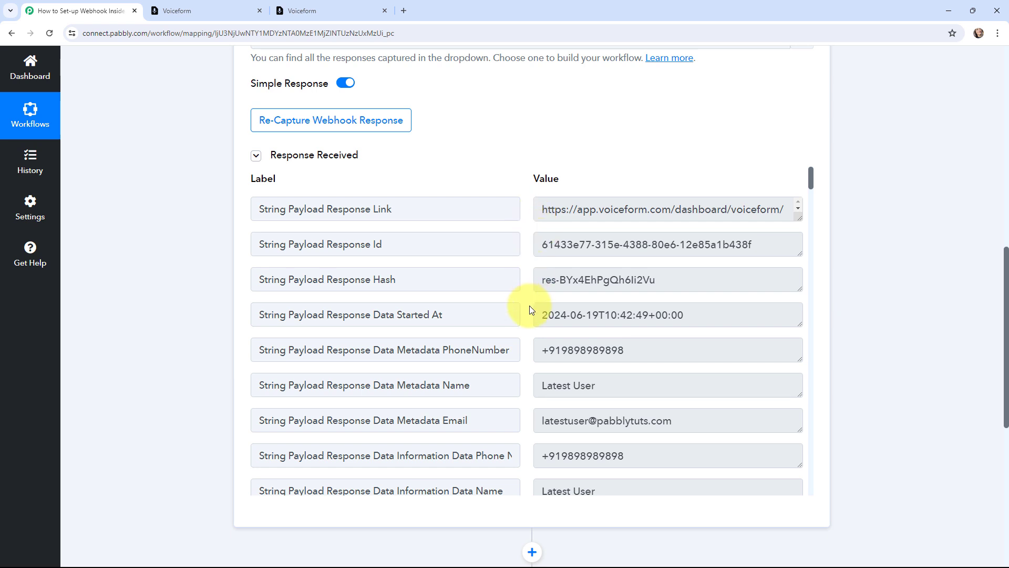
pyautogui.scroll(-1, 530, 309)
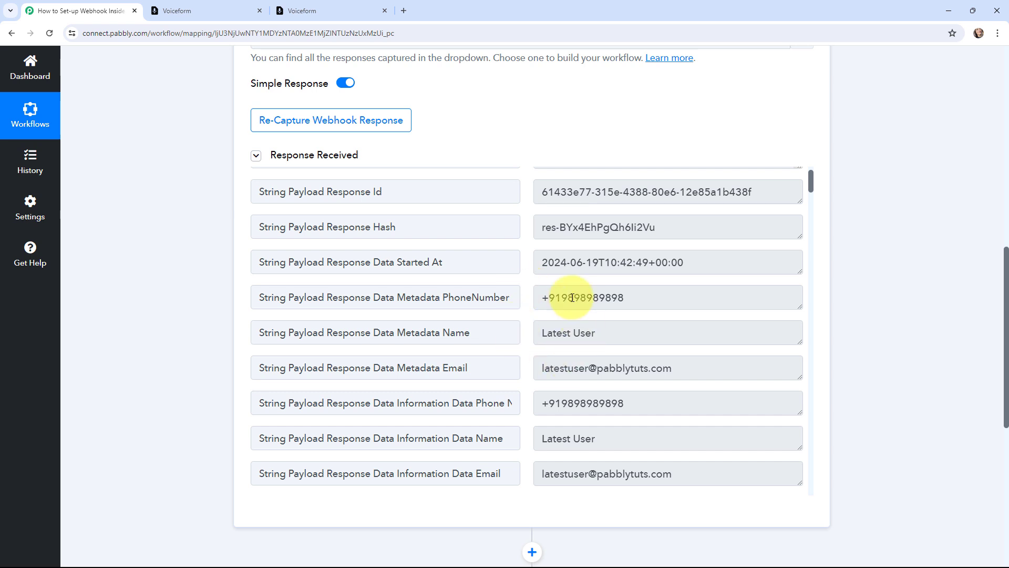
pyautogui.moveTo(541, 296); pyautogui.dragTo(653, 308)
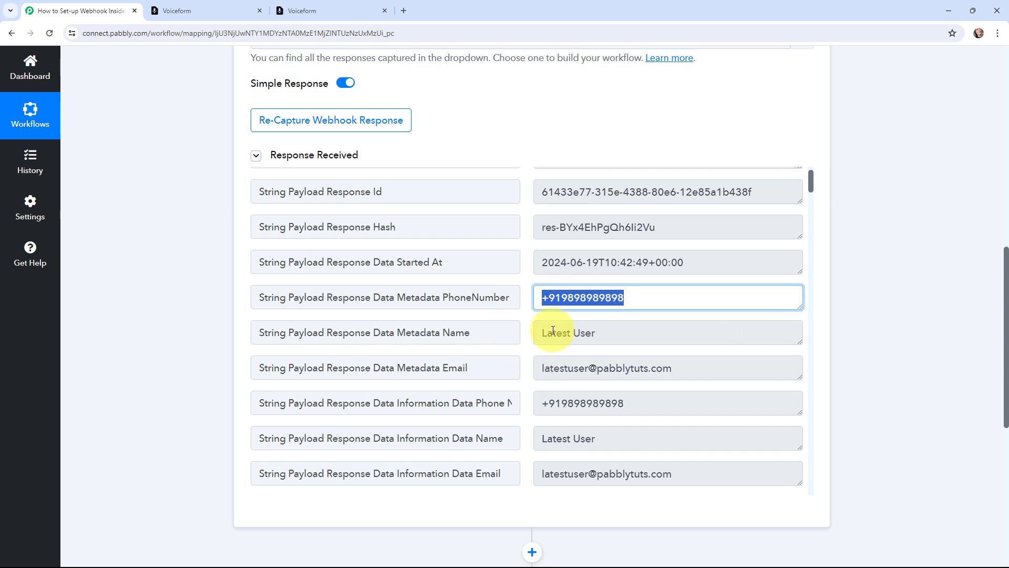
pyautogui.moveTo(542, 331); pyautogui.dragTo(664, 331)
pyautogui.moveTo(542, 368); pyautogui.dragTo(712, 372)
pyautogui.click(216, 367)
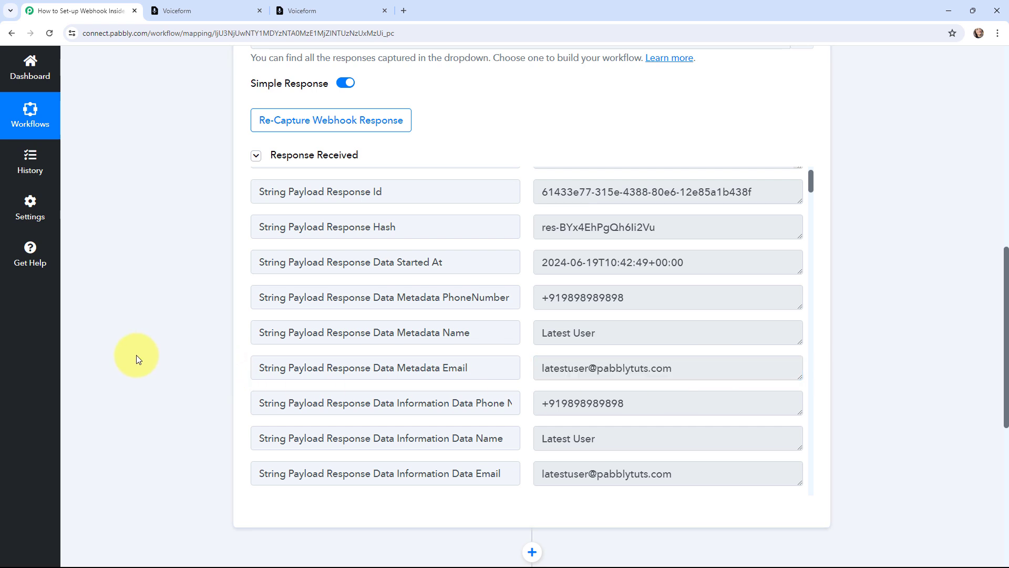
# Step: Read the explanation of the Voiceform trigger's Instant label and collapse the trigger step
pyautogui.scroll(1, 270, 361)
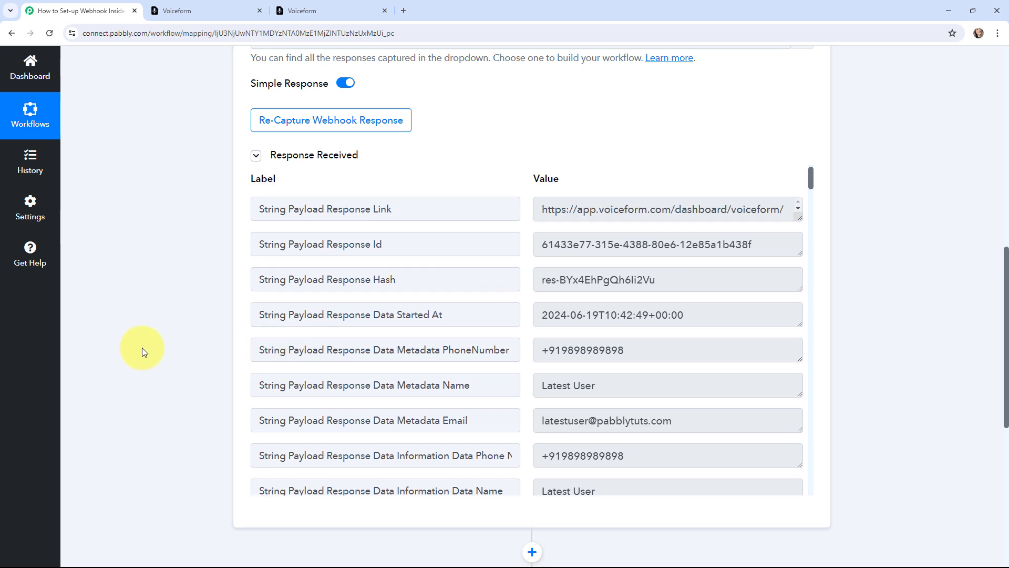
pyautogui.scroll(10, 144, 348)
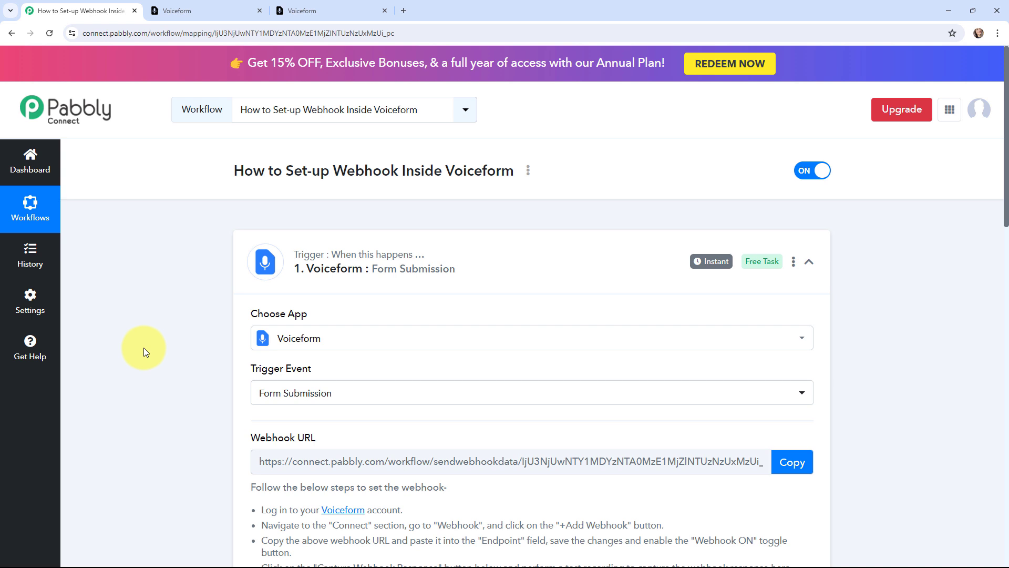
pyautogui.moveTo(713, 270)
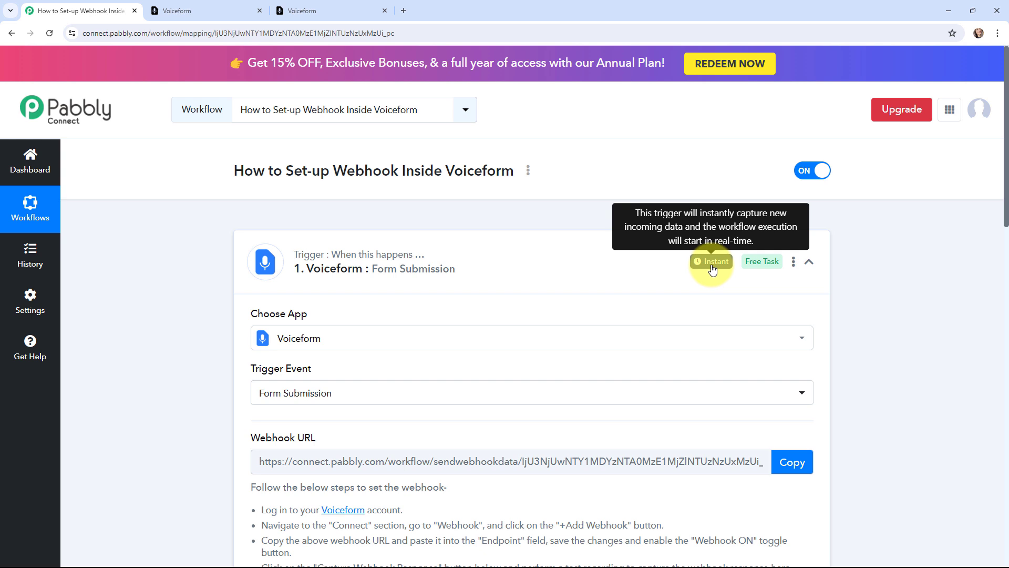
pyautogui.click(238, 246)
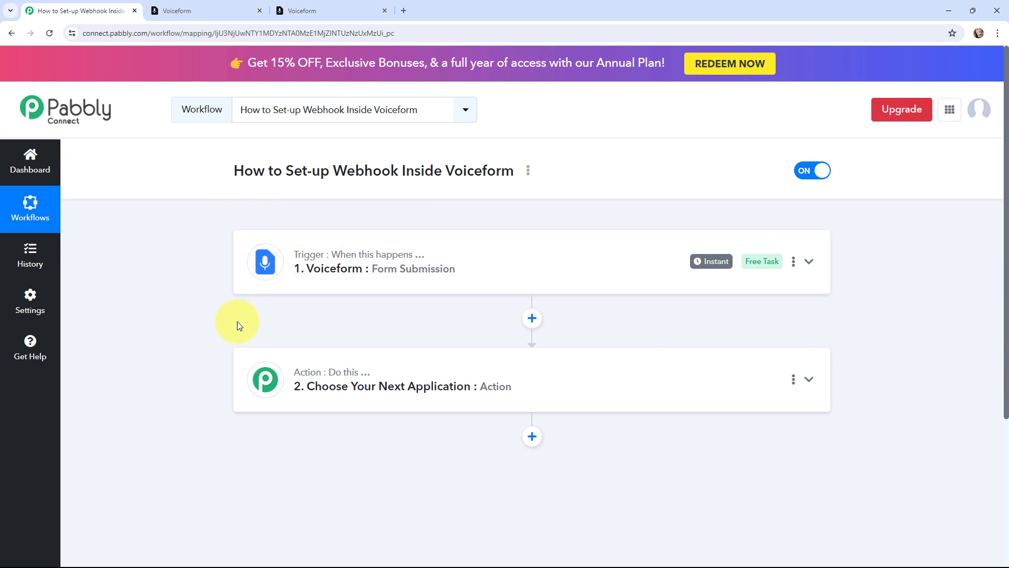
# Step: View the apps available for the workflow's action step and collapse the step without choosing one
pyautogui.click(258, 371)
pyautogui.scroll(-4, 220, 363)
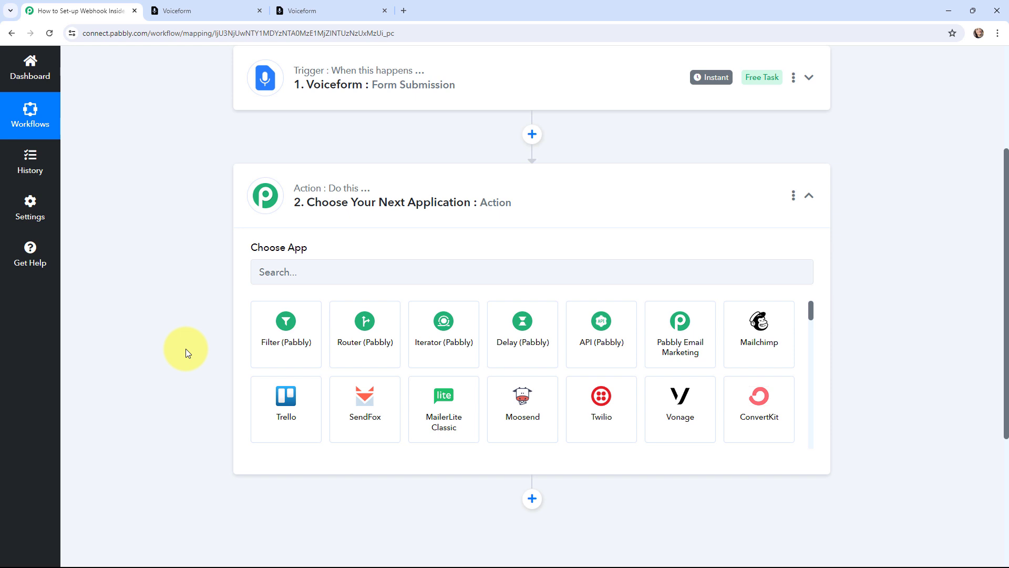
pyautogui.click(255, 214)
pyautogui.scroll(4, 178, 301)
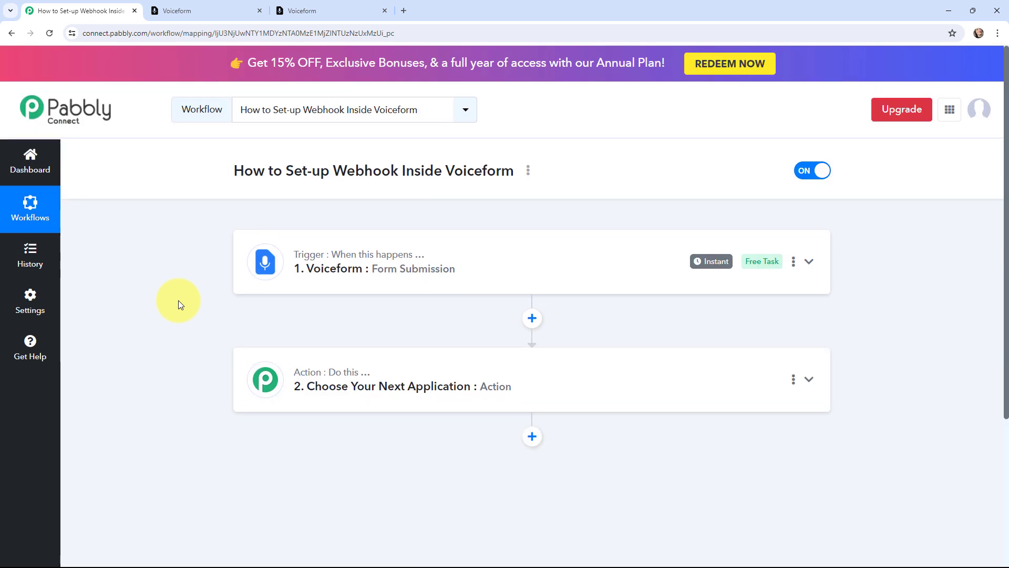